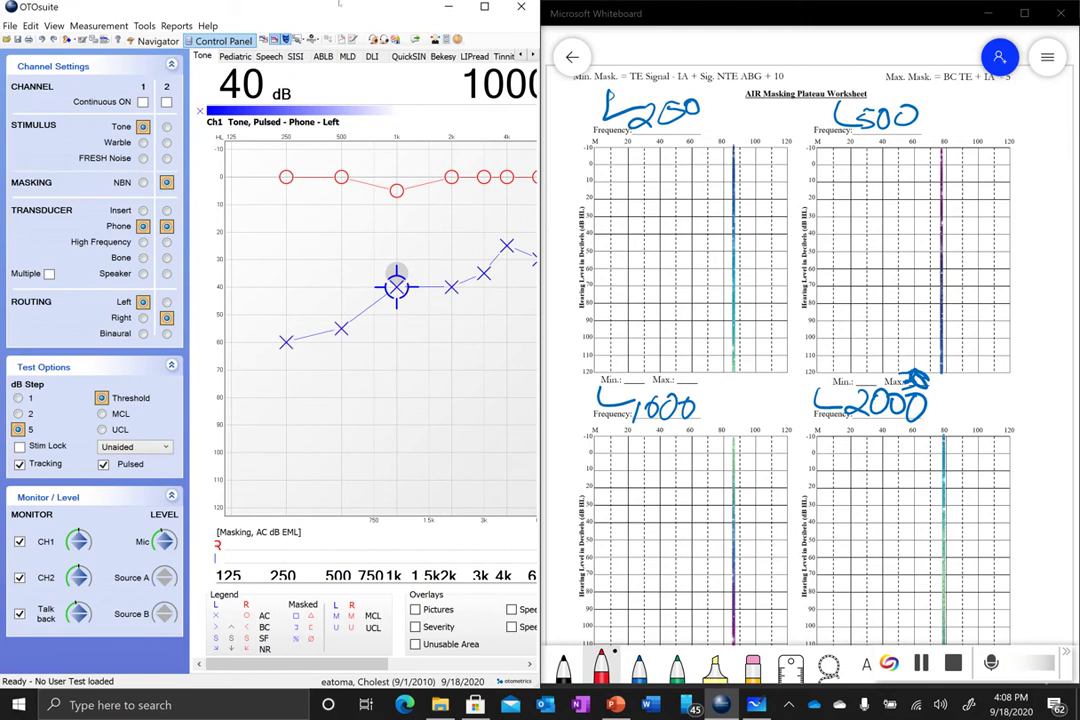
# Step: Maximize the audiometry window and open the speech tests
pyautogui.click(483, 7)
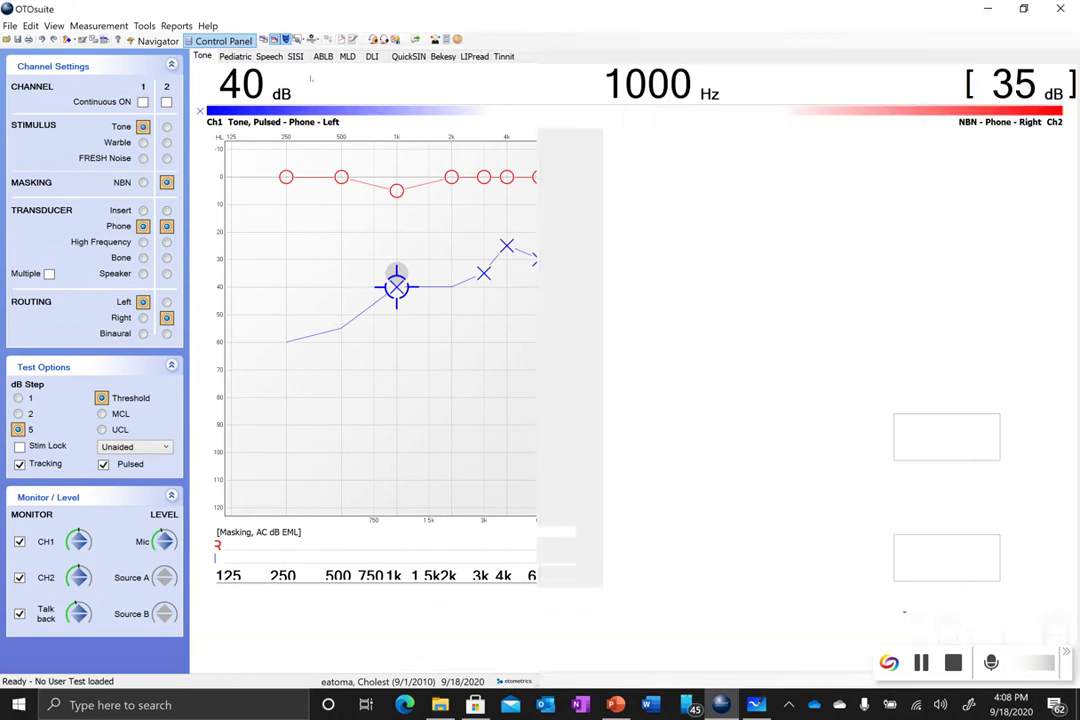
pyautogui.click(269, 56)
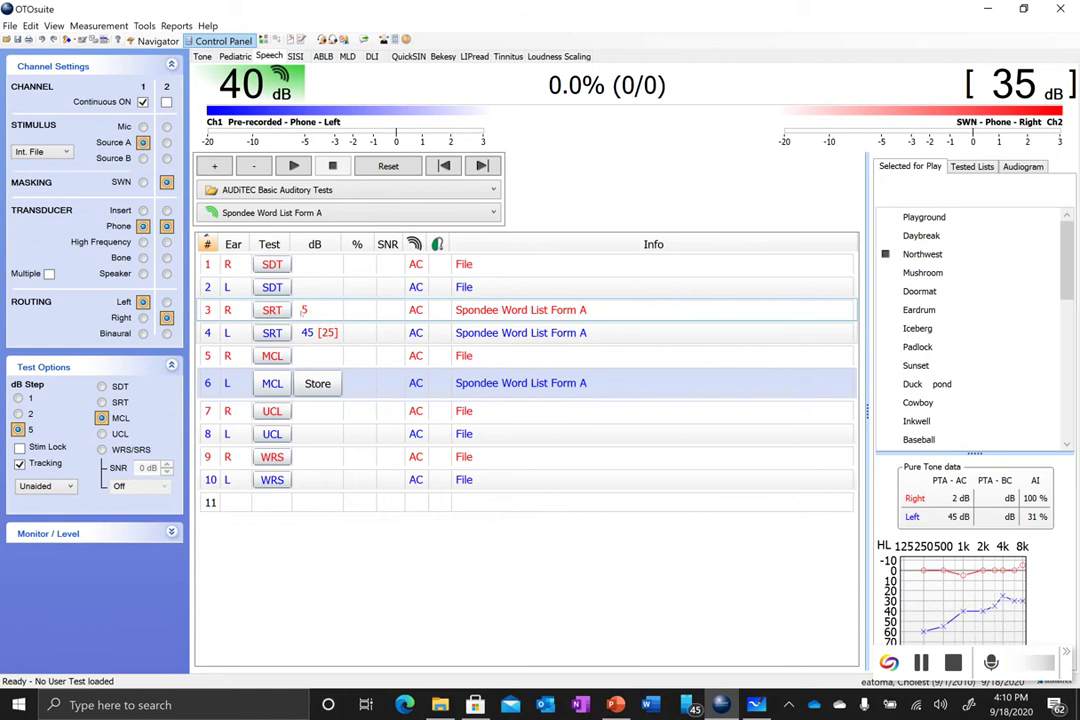
pyautogui.press('Return')
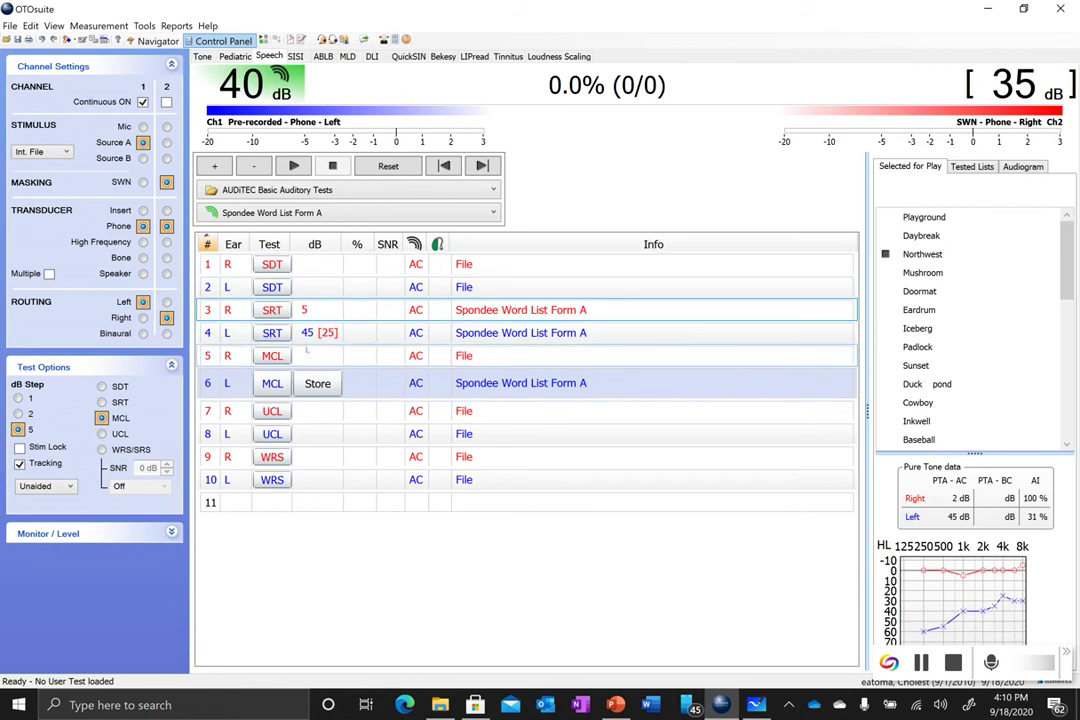
# Step: Delete the stored left-ear SRT measurement and select that test for a new measurement
pyautogui.rightClick(320, 333)
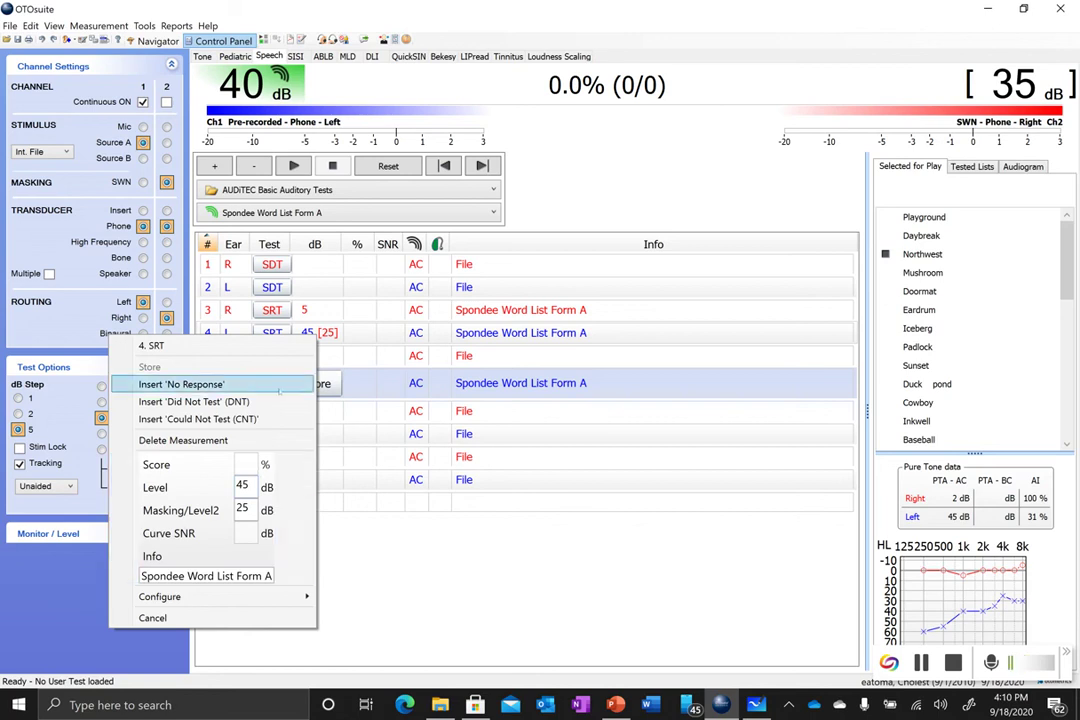
pyautogui.click(227, 440)
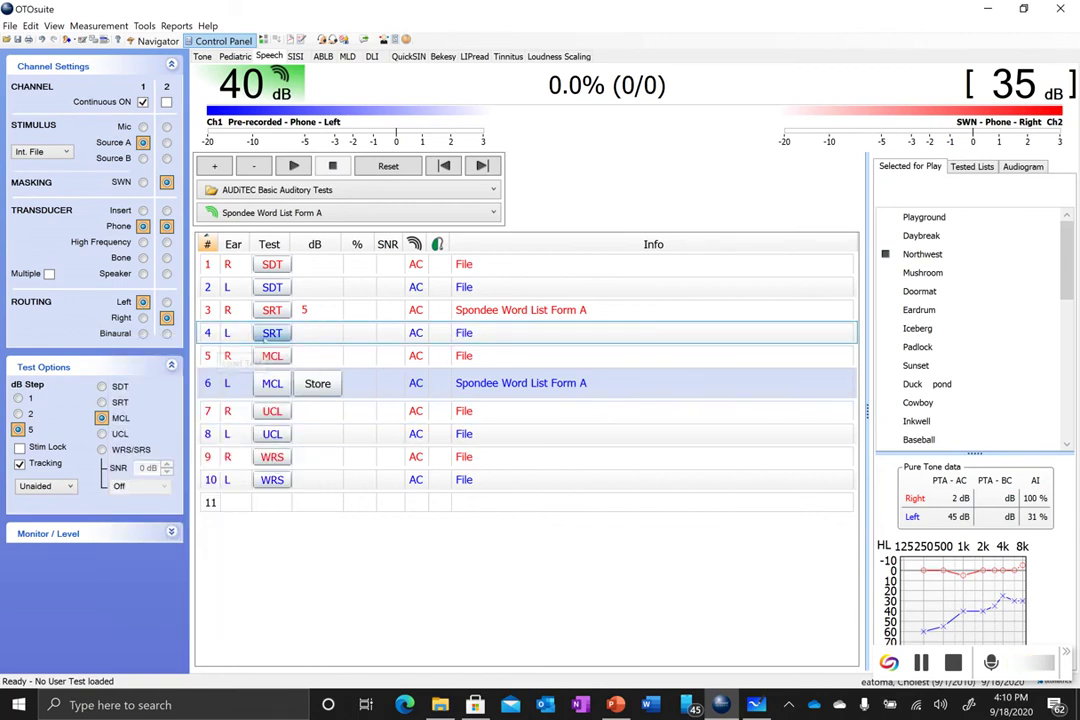
pyautogui.click(360, 334)
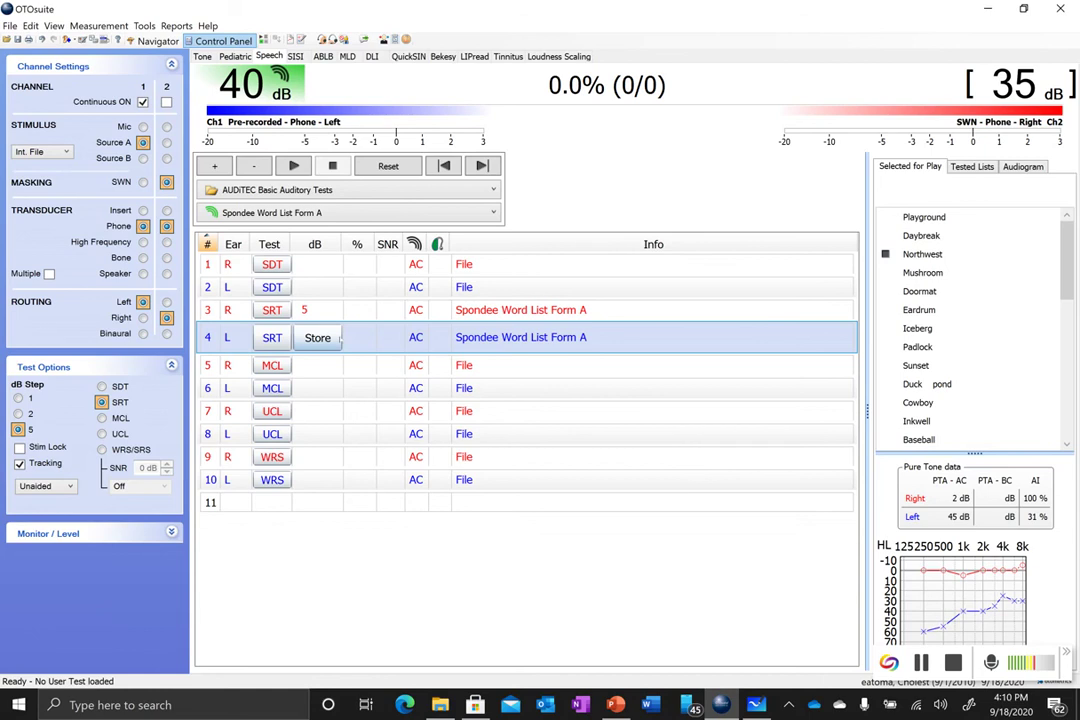
# Step: Turn off tracking between the channels and set the left-ear speech level to 40 dB
pyautogui.press('Up')
pyautogui.press('Up')
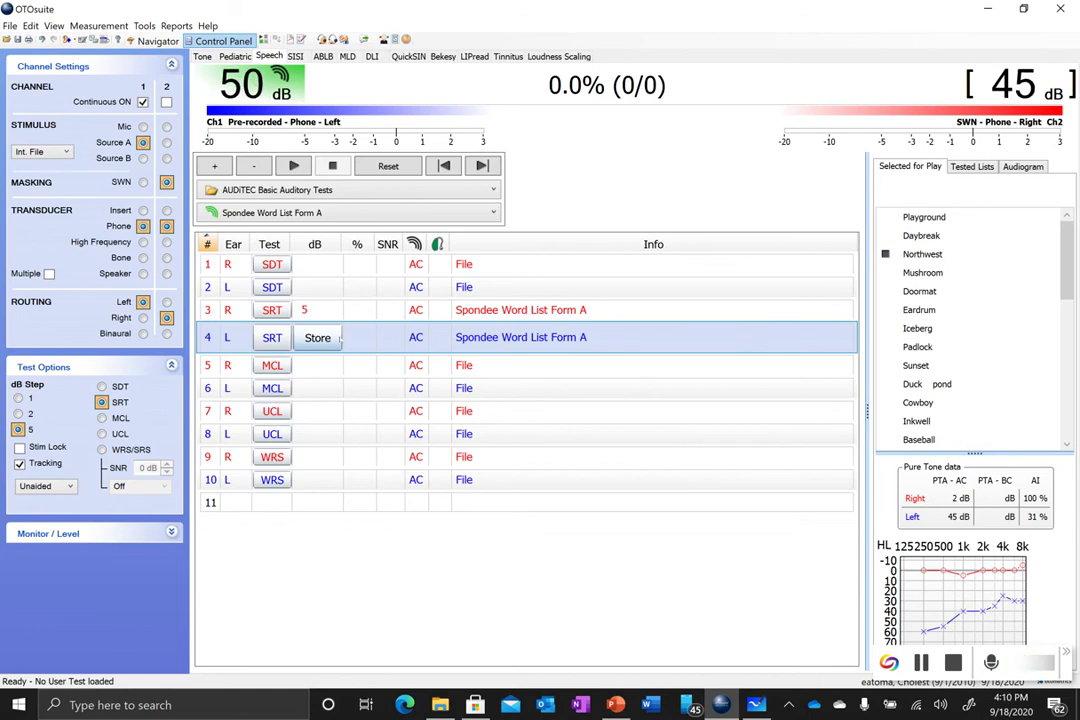
pyautogui.click(19, 463)
pyautogui.press('Down')
pyautogui.press('Down')
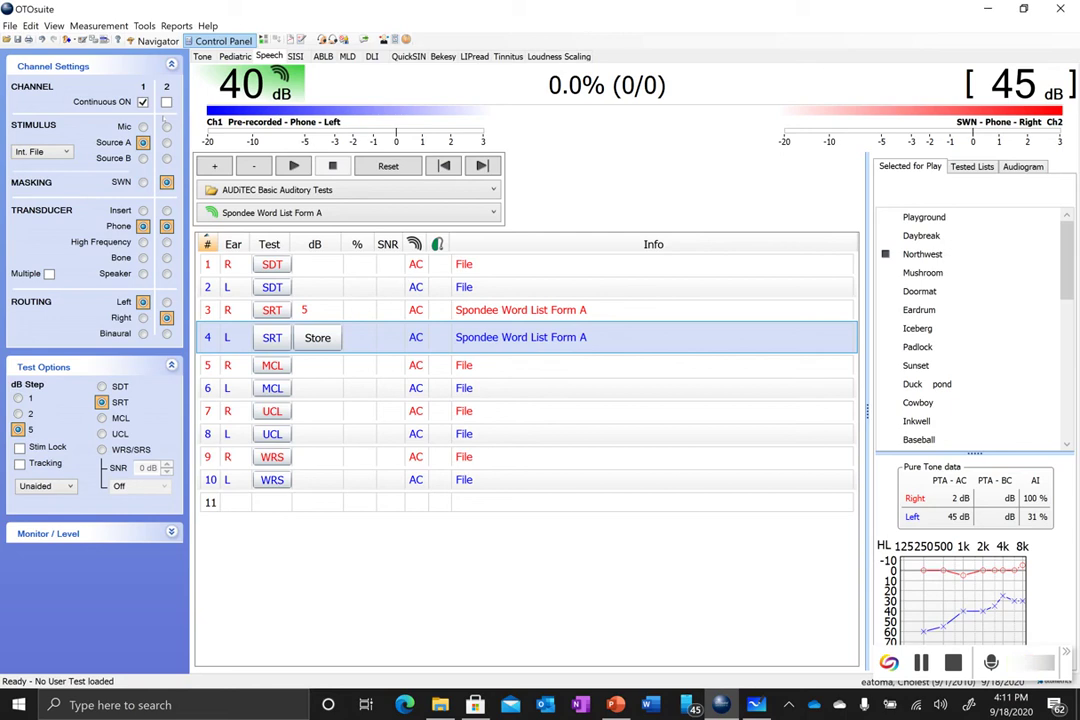
# Step: Lower the right-ear speech-weighted masking noise to 20 dB and turn it on continuously
pyautogui.press('pagedown')
pyautogui.press('pagedown')
pyautogui.press('pagedown')
pyautogui.press('pagedown')
pyautogui.press('pagedown')
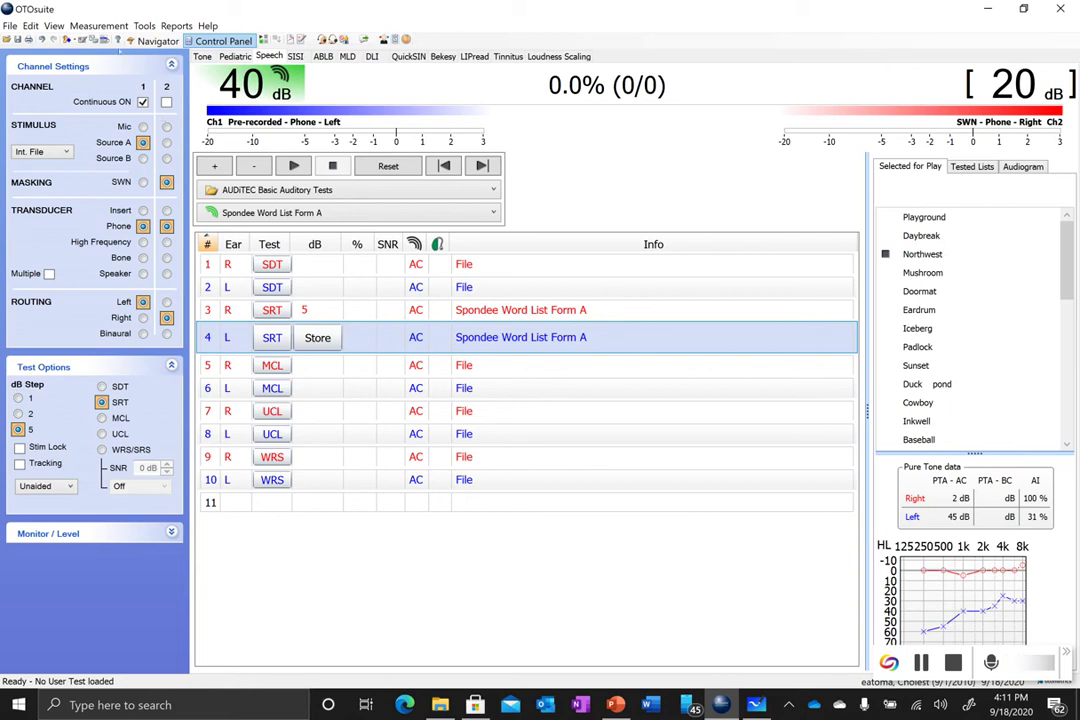
pyautogui.click(166, 102)
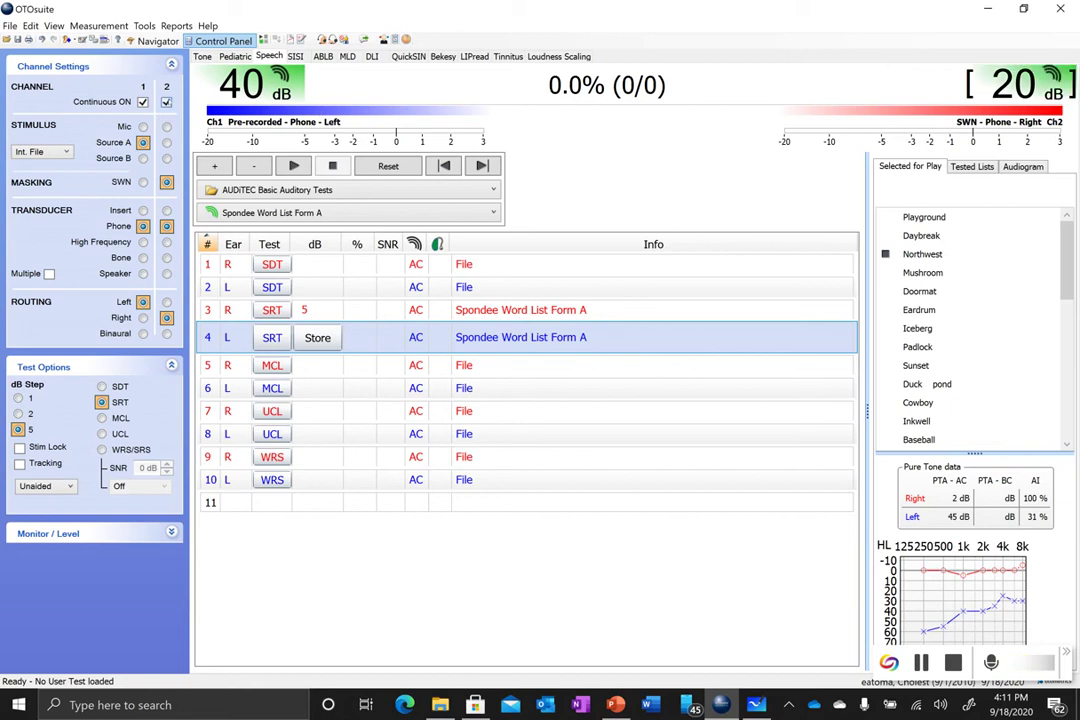
pyautogui.click(166, 102)
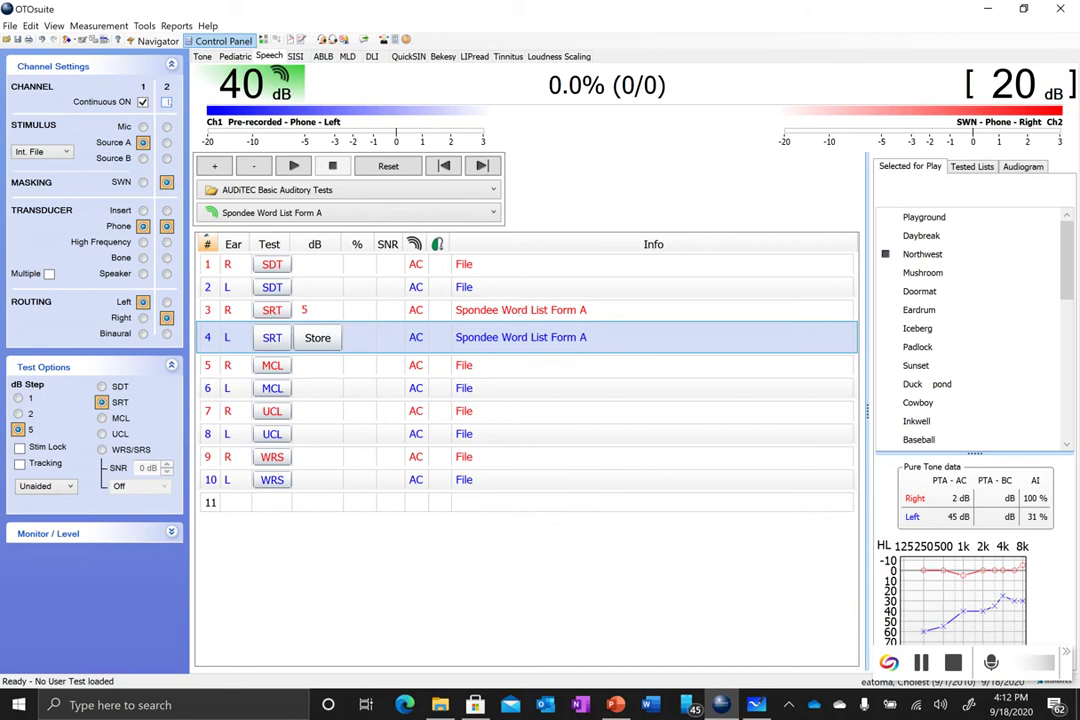
pyautogui.click(166, 101)
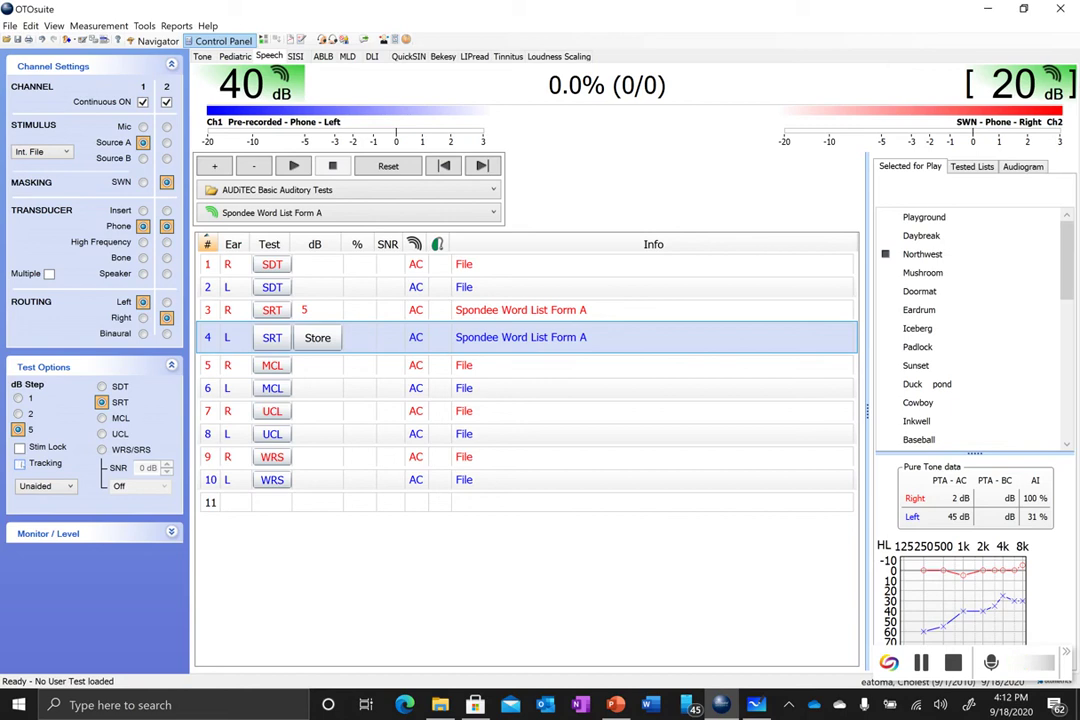
# Step: Re-enable tracking, store the left-ear SRT at 45 dB with 25 dB masking, and switch off the continuous masking noise
pyautogui.click(19, 463)
pyautogui.press('Up')
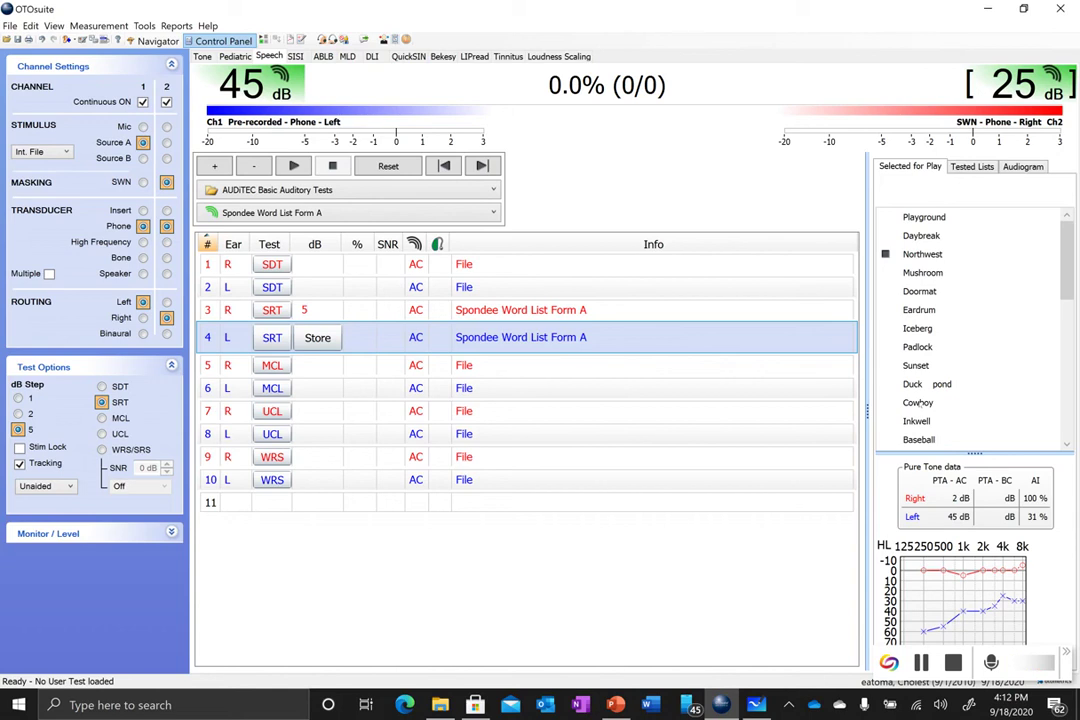
pyautogui.press('s')
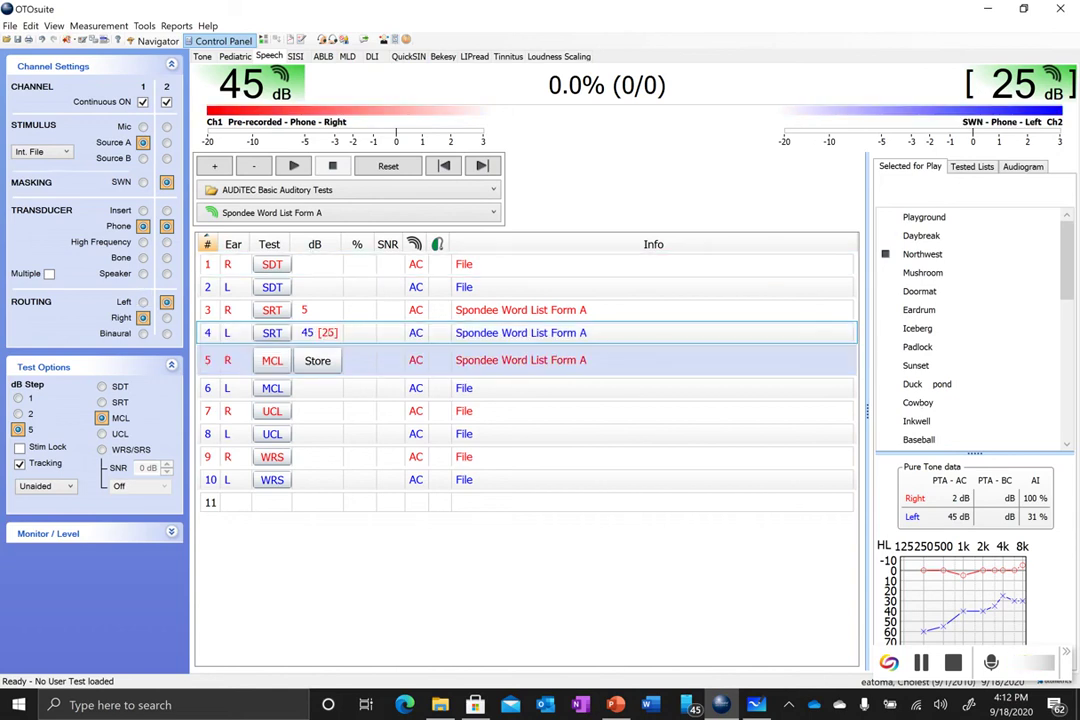
pyautogui.press('m')
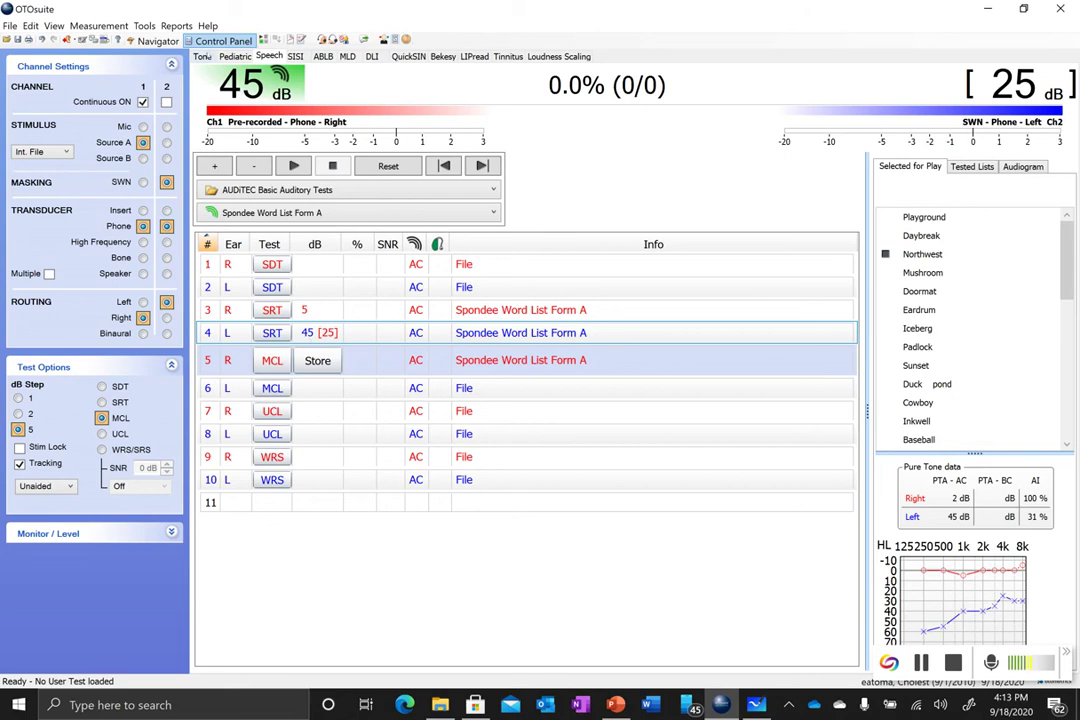
# Step: Return to the tone test and set the right-ear tone level to 5 dB at 1000 Hz, with masking at -10 dB
pyautogui.click(203, 57)
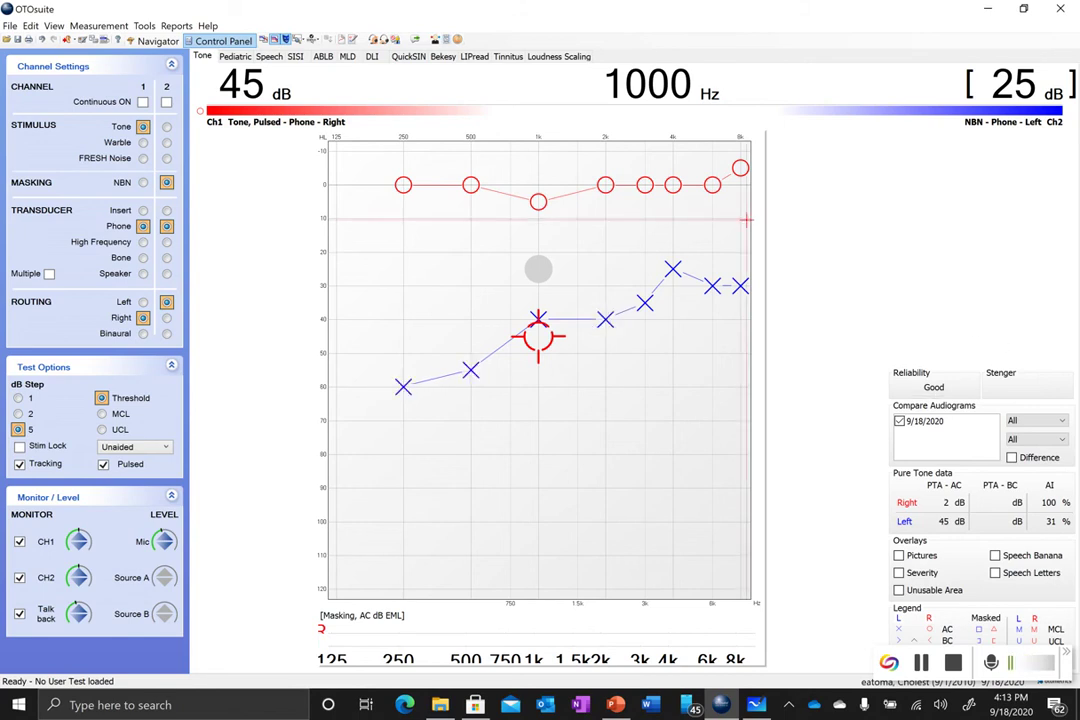
pyautogui.press('Up')
pyautogui.press('Down')
pyautogui.press('Down')
pyautogui.press('Down')
pyautogui.press('Down')
pyautogui.press('Down')
pyautogui.press('Down')
pyautogui.press('Down')
pyautogui.press('Down')
pyautogui.press('Down')
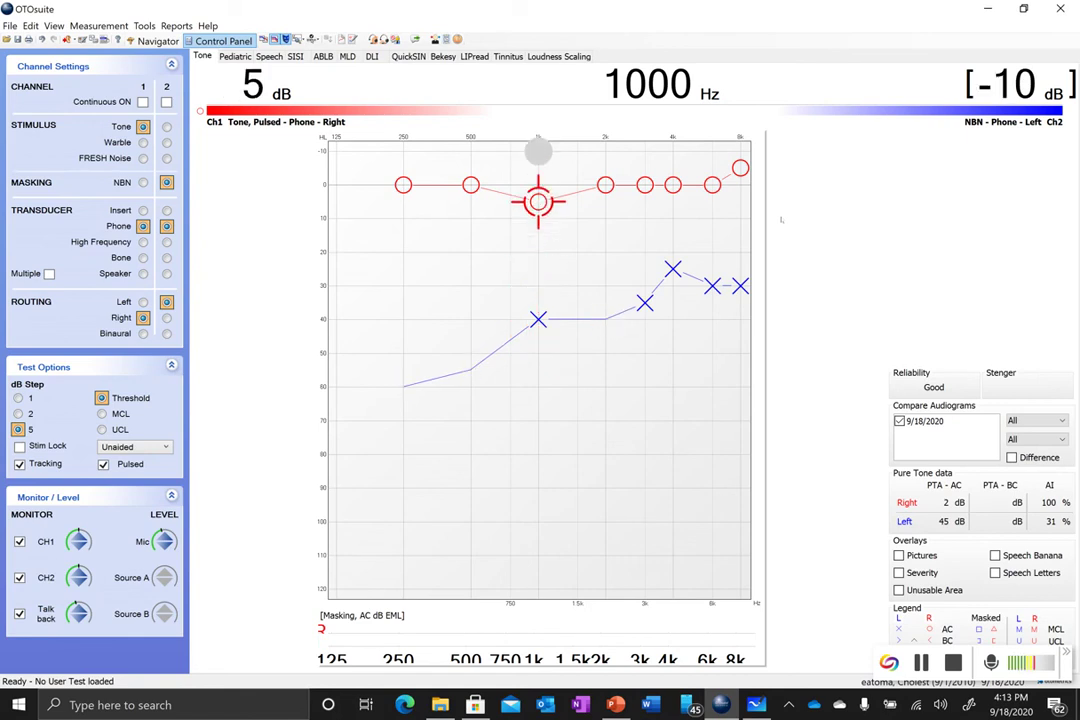
# Step: Examine the thresholds across the audiogram by moving the right-ear cursor through the higher frequencies and back down to 250 Hz
pyautogui.press('Right')
pyautogui.press('Right')
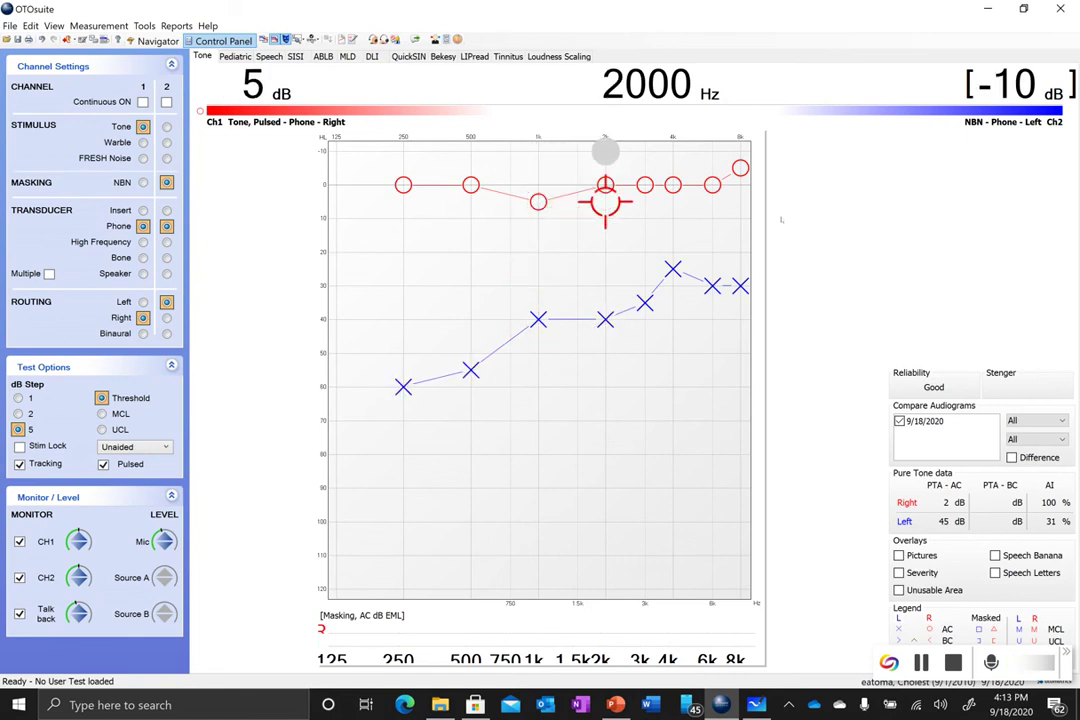
pyautogui.press('Right')
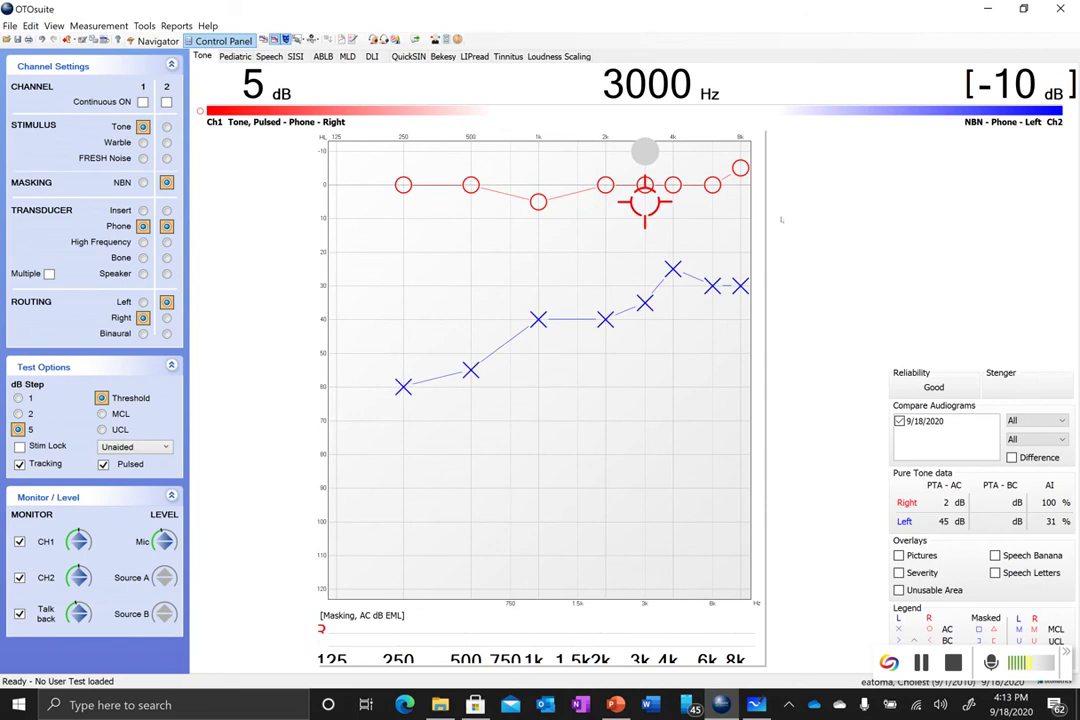
pyautogui.press('Right')
pyautogui.press('Right')
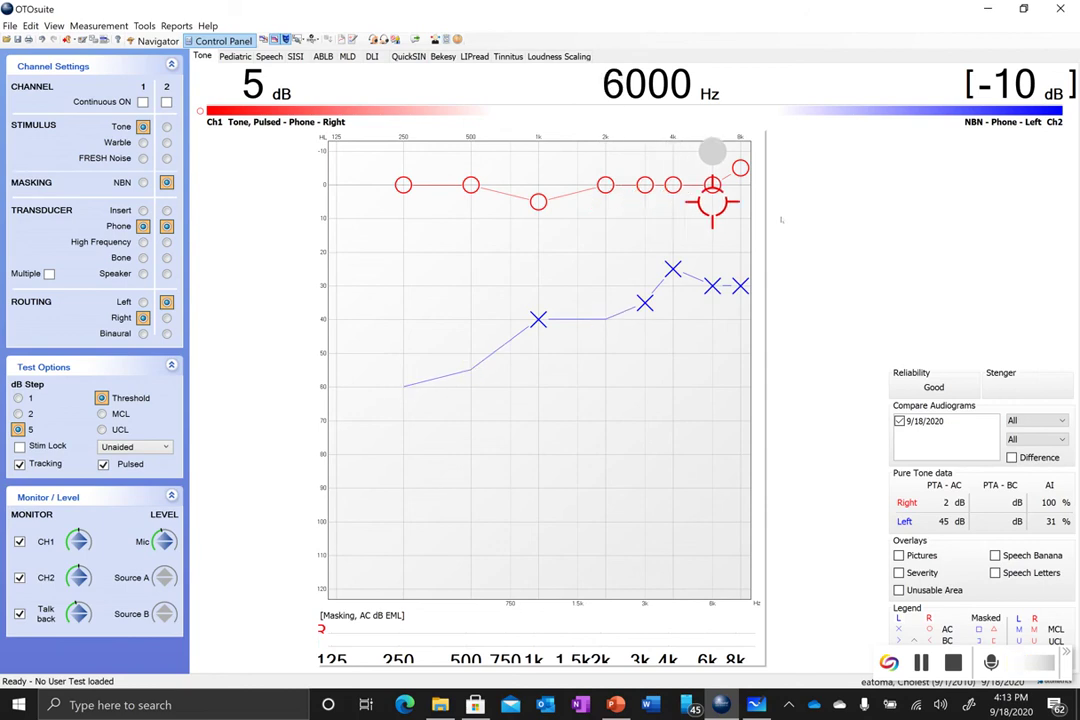
pyautogui.press('Right')
pyautogui.press('Left')
pyautogui.press('Left')
pyautogui.press('Left')
pyautogui.press('Left')
pyautogui.press('Left')
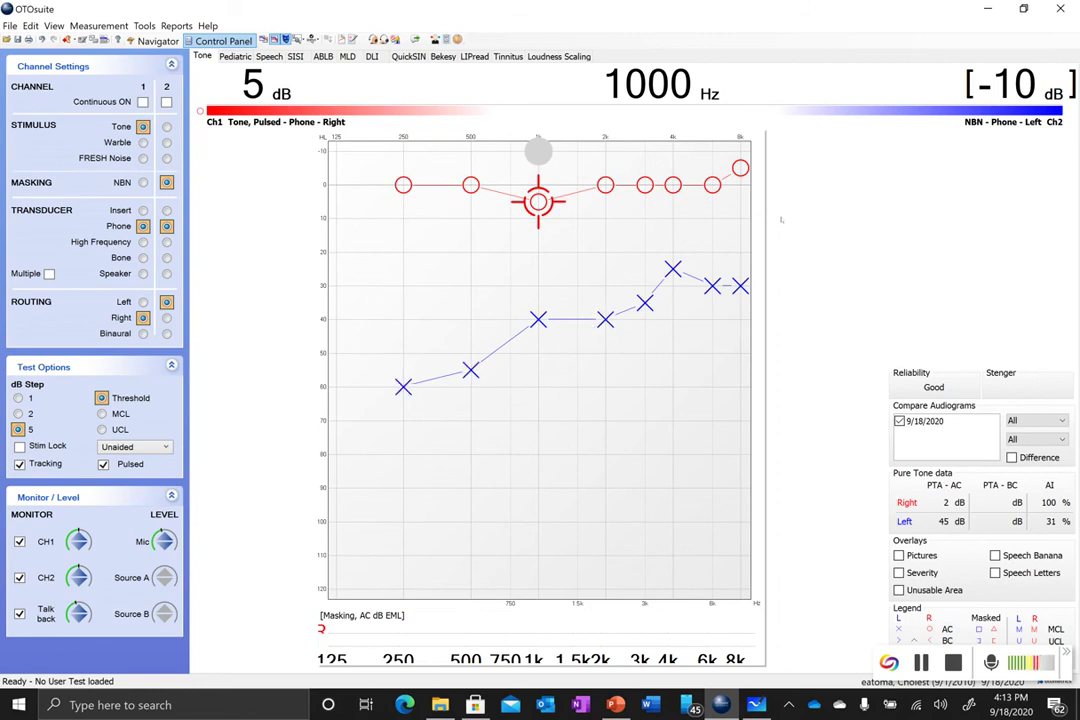
pyautogui.press('Left')
pyautogui.press('Left')
pyautogui.press('Left')
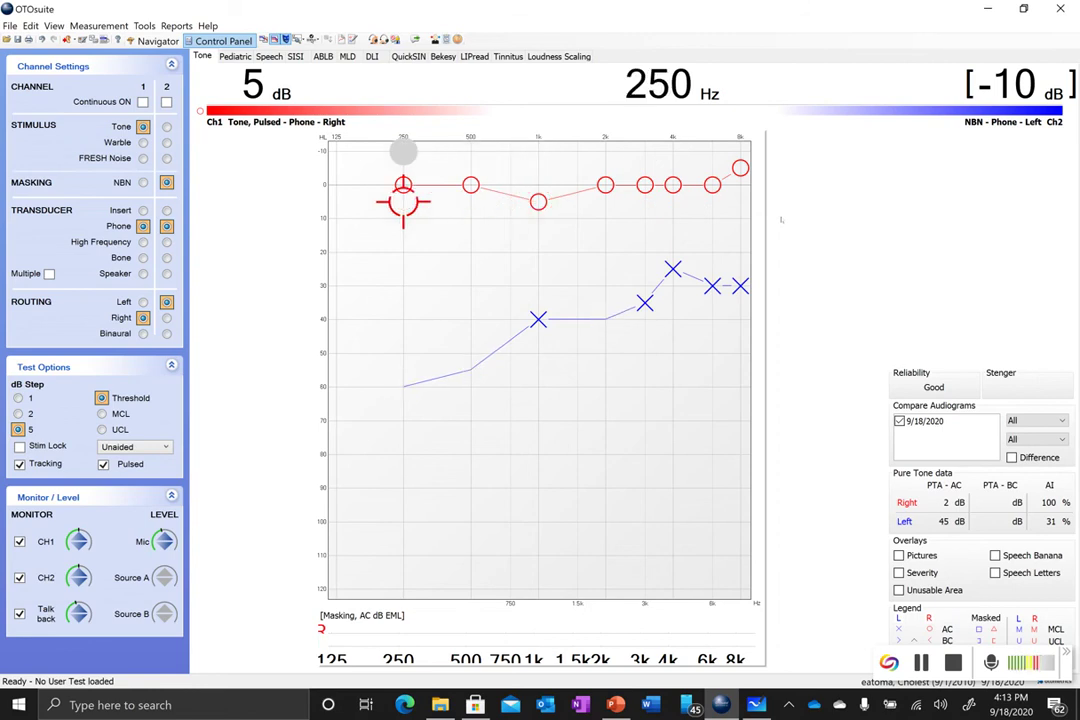
pyautogui.press('Right')
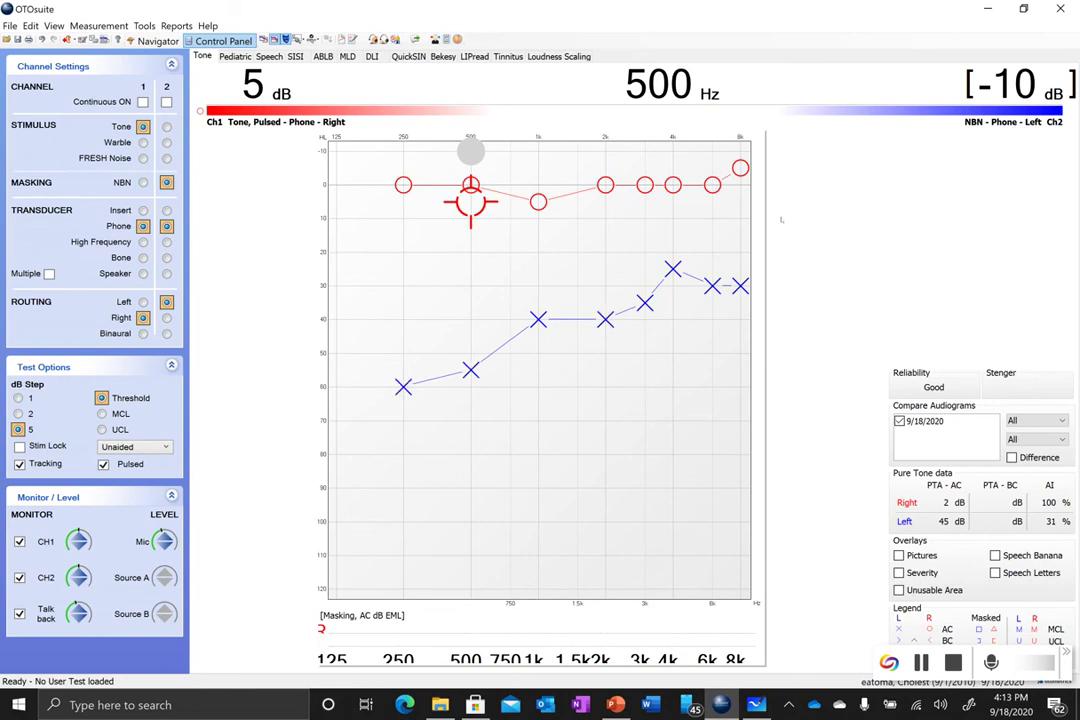
pyautogui.press('Left')
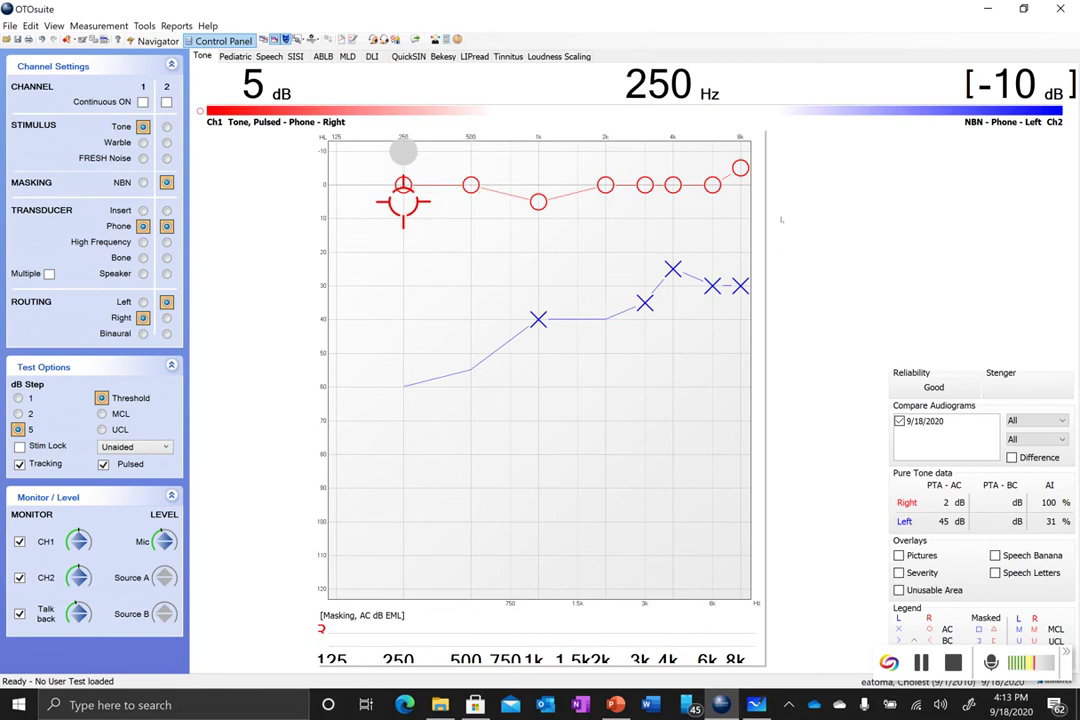